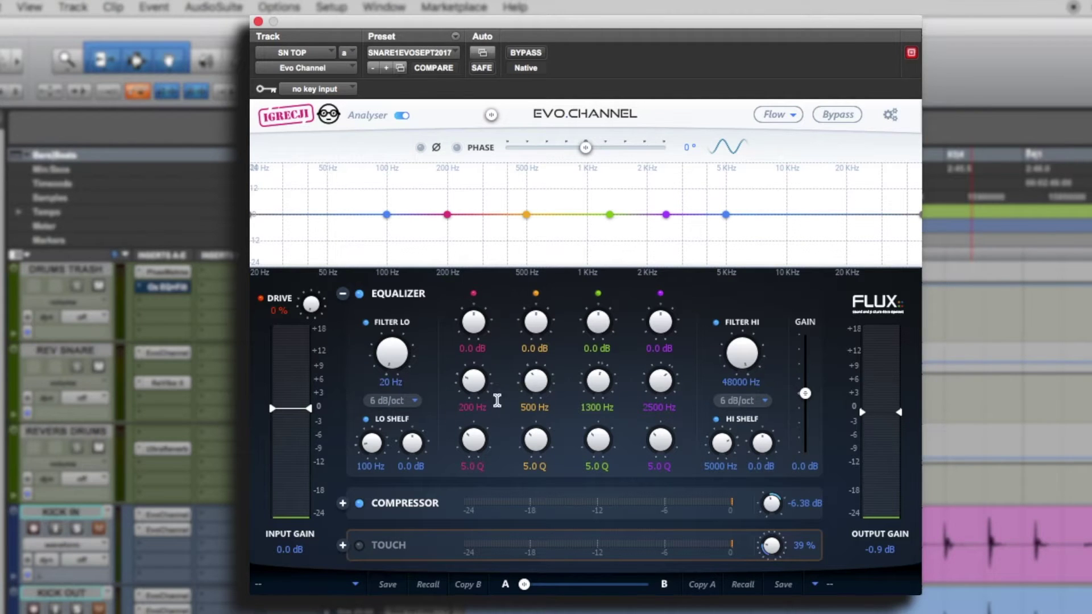
# Step: Set the pink band to 96 Hz and cut the low shelf to -4.8 dB
pyautogui.moveTo(473, 382); pyautogui.dragTo(572, 282)
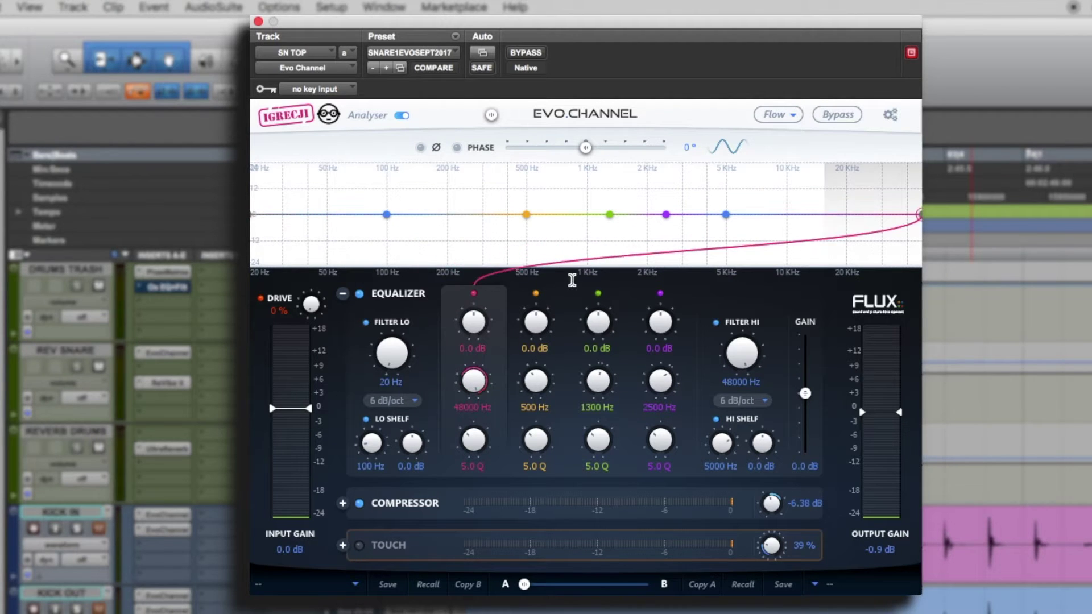
pyautogui.moveTo(447, 462)
pyautogui.mouseDown()
pyautogui.moveTo(579, 338)
pyautogui.moveTo(454, 337)
pyautogui.mouseUp()
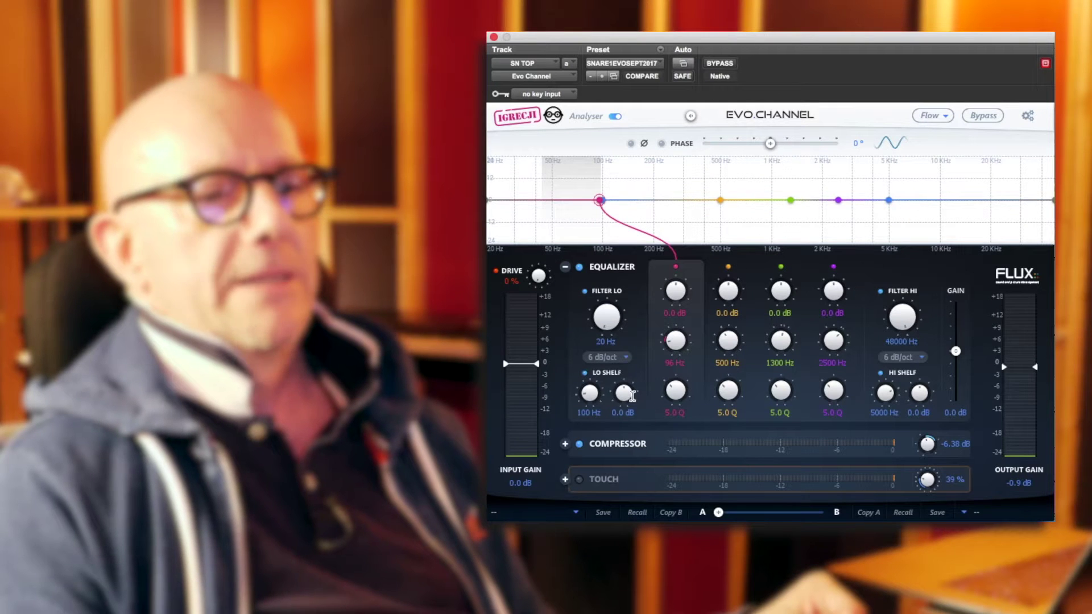
pyautogui.moveTo(625, 391); pyautogui.dragTo(632, 416)
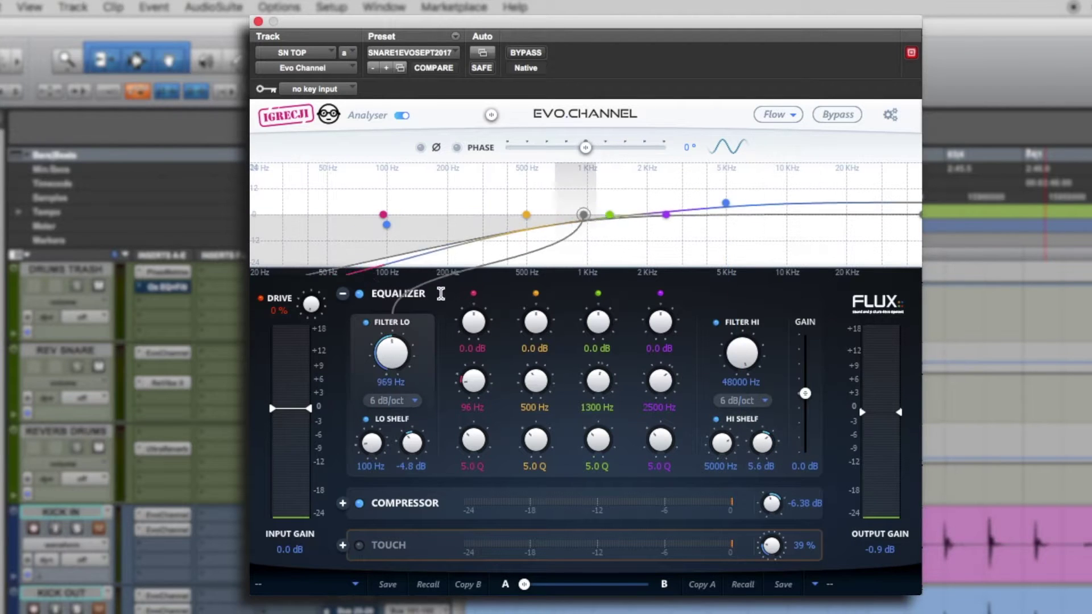
# Step: Sweep the low-cut filter back to 20 Hz and adjust the high section
pyautogui.moveTo(384, 366); pyautogui.dragTo(386, 369)
pyautogui.click(746, 348)
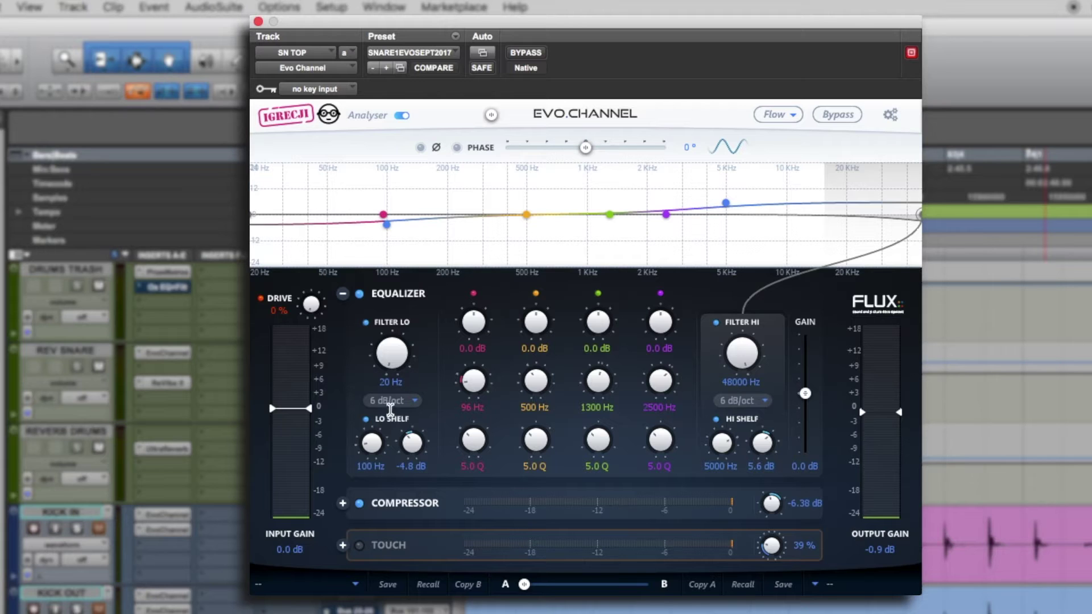
pyautogui.click(392, 406)
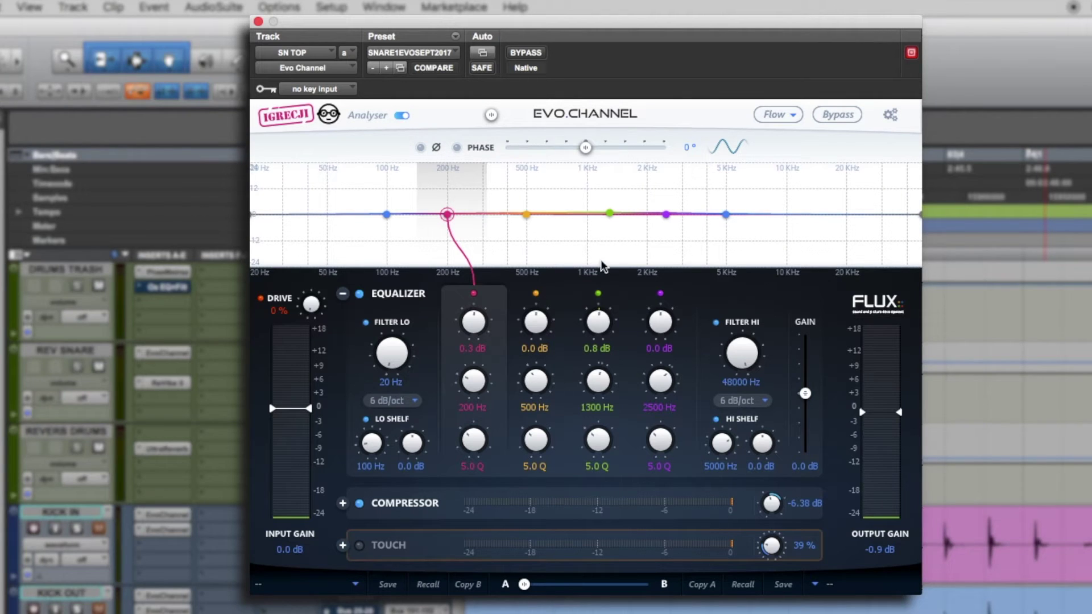
# Step: Play the snare and show its spectrum as a filled analyser shape, tuning its response
pyautogui.press('space')
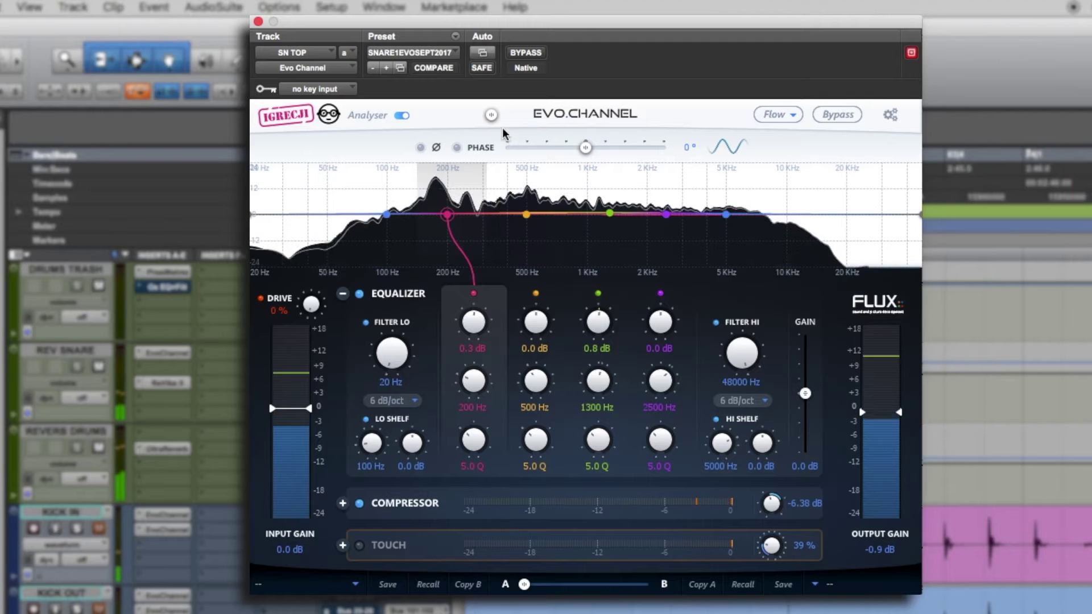
pyautogui.click(486, 117)
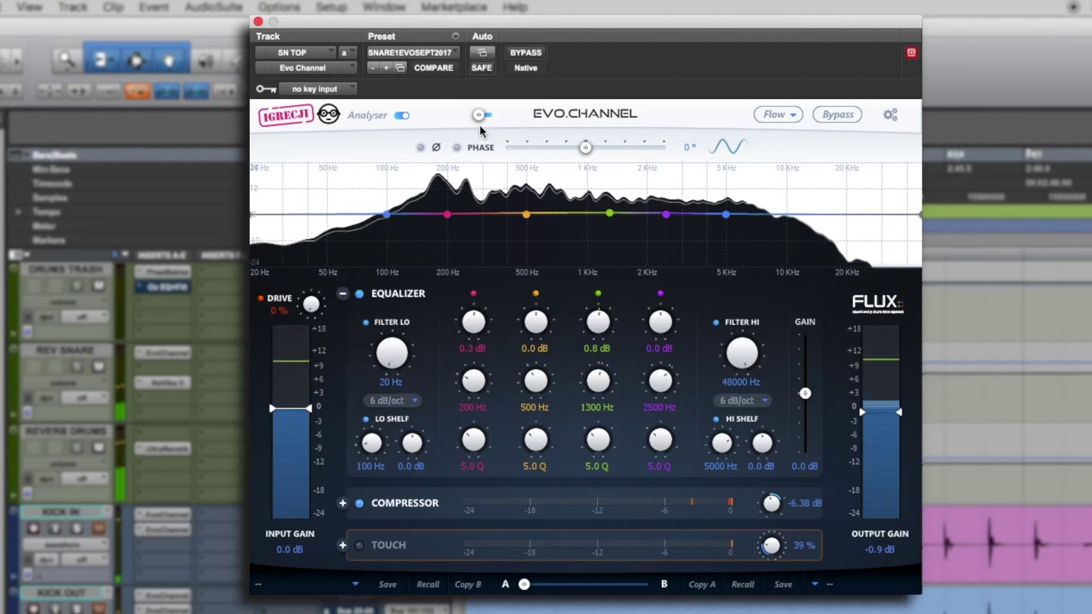
pyautogui.moveTo(470, 137)
pyautogui.mouseDown()
pyautogui.moveTo(461, 145)
pyautogui.moveTo(516, 121)
pyautogui.moveTo(457, 156)
pyautogui.mouseUp()
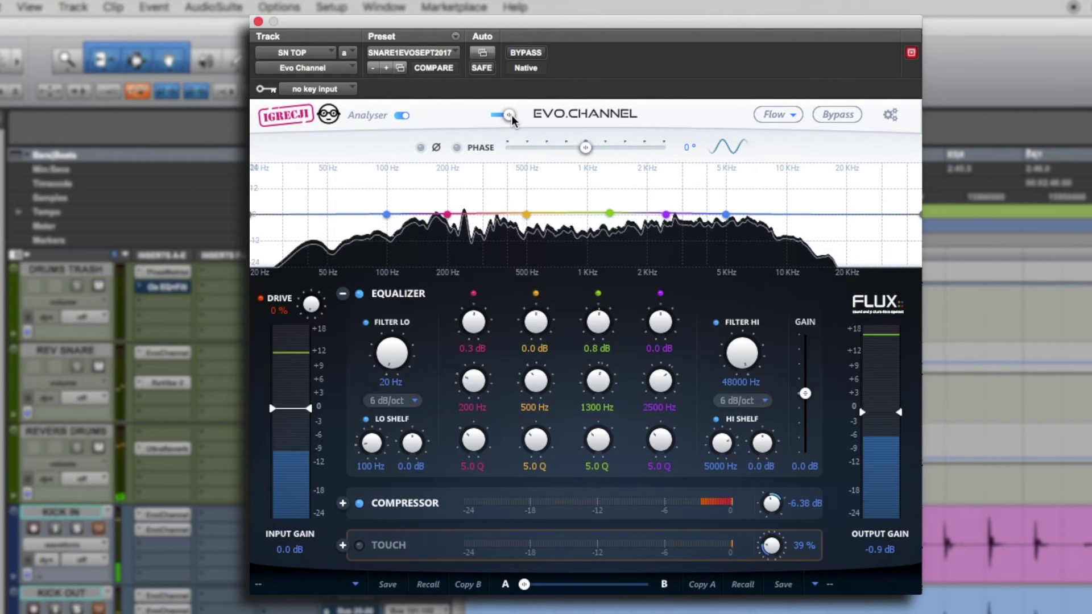
pyautogui.moveTo(470, 136); pyautogui.dragTo(469, 134)
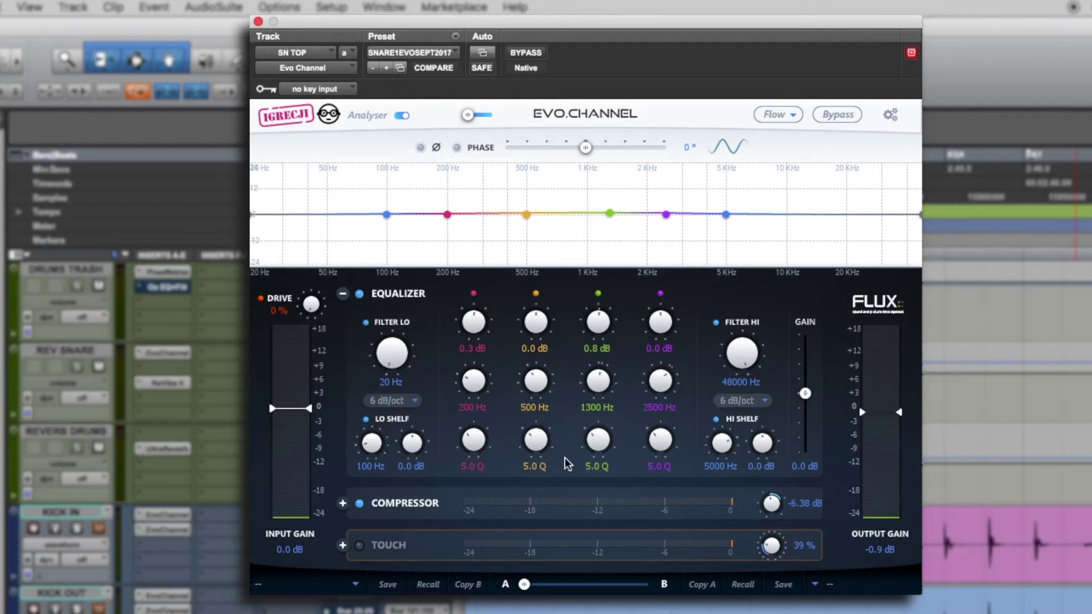
# Step: Boost red 5.4 dB at 262 Hz and cut green 11.6 dB at 224 Hz
pyautogui.moveTo(484, 325); pyautogui.dragTo(537, 260)
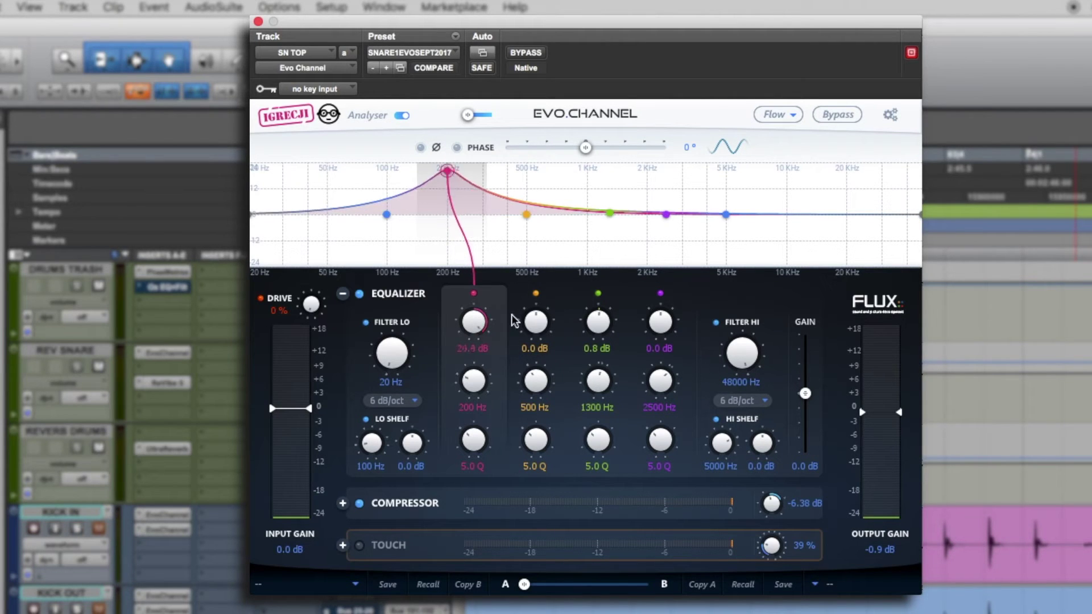
pyautogui.moveTo(478, 390); pyautogui.dragTo(501, 399)
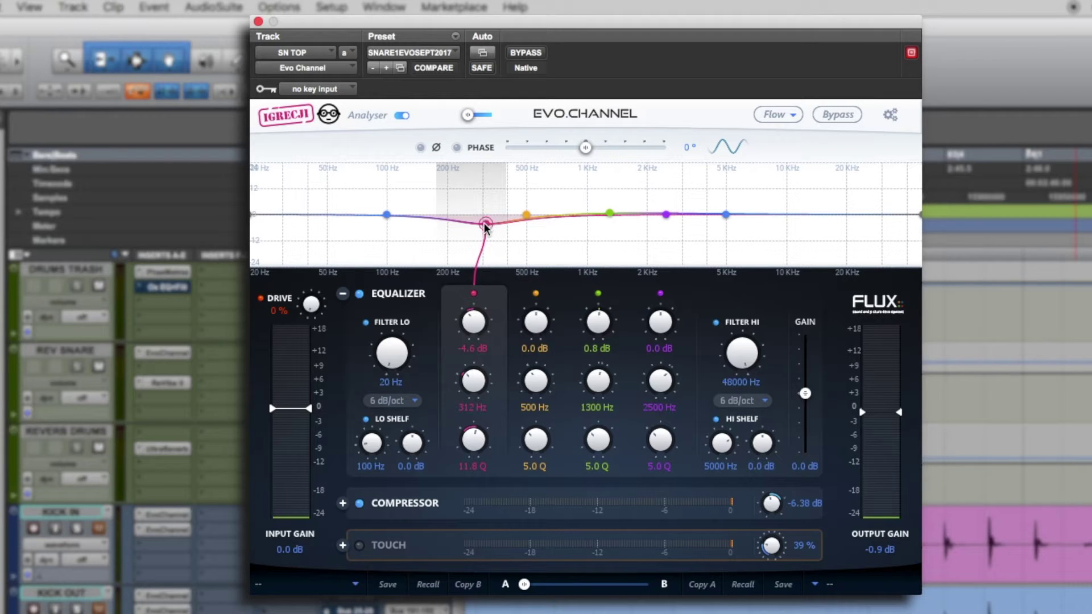
pyautogui.moveTo(500, 191)
pyautogui.mouseDown()
pyautogui.moveTo(501, 201)
pyautogui.moveTo(565, 209)
pyautogui.moveTo(629, 180)
pyautogui.moveTo(631, 196)
pyautogui.mouseUp()
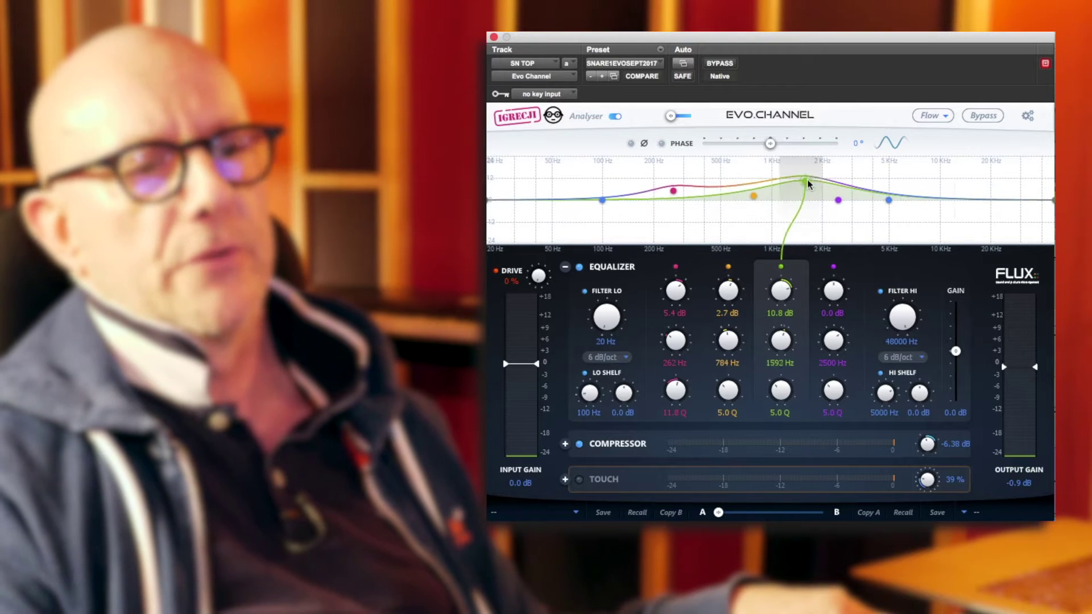
pyautogui.moveTo(808, 184)
pyautogui.mouseDown()
pyautogui.moveTo(775, 179)
pyautogui.moveTo(927, 184)
pyautogui.moveTo(787, 189)
pyautogui.moveTo(795, 224)
pyautogui.mouseUp()
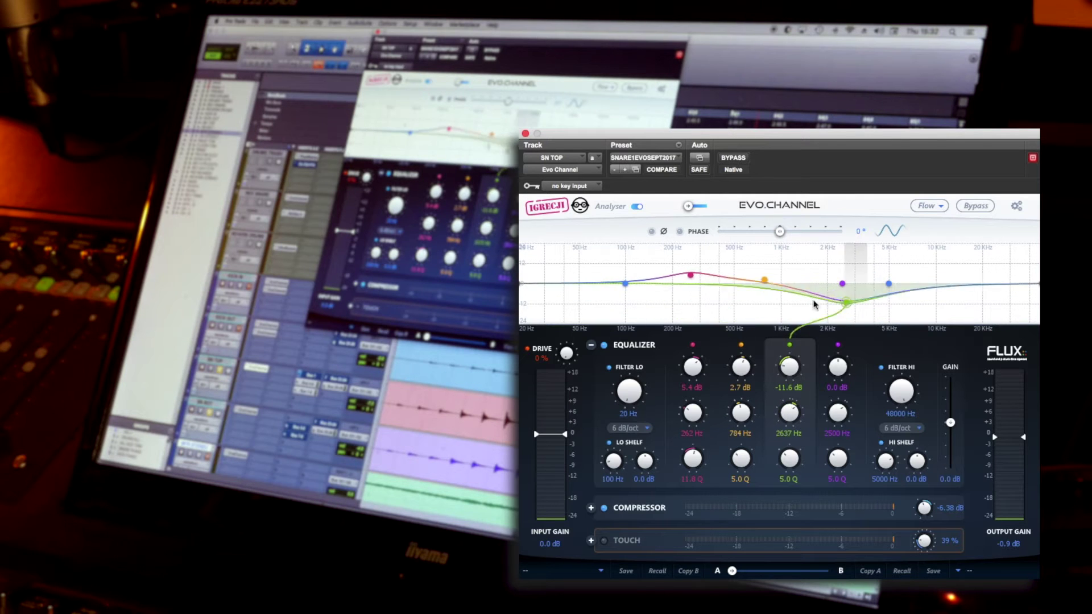
pyautogui.moveTo(784, 307)
pyautogui.mouseDown()
pyautogui.moveTo(882, 298)
pyautogui.moveTo(680, 303)
pyautogui.mouseUp()
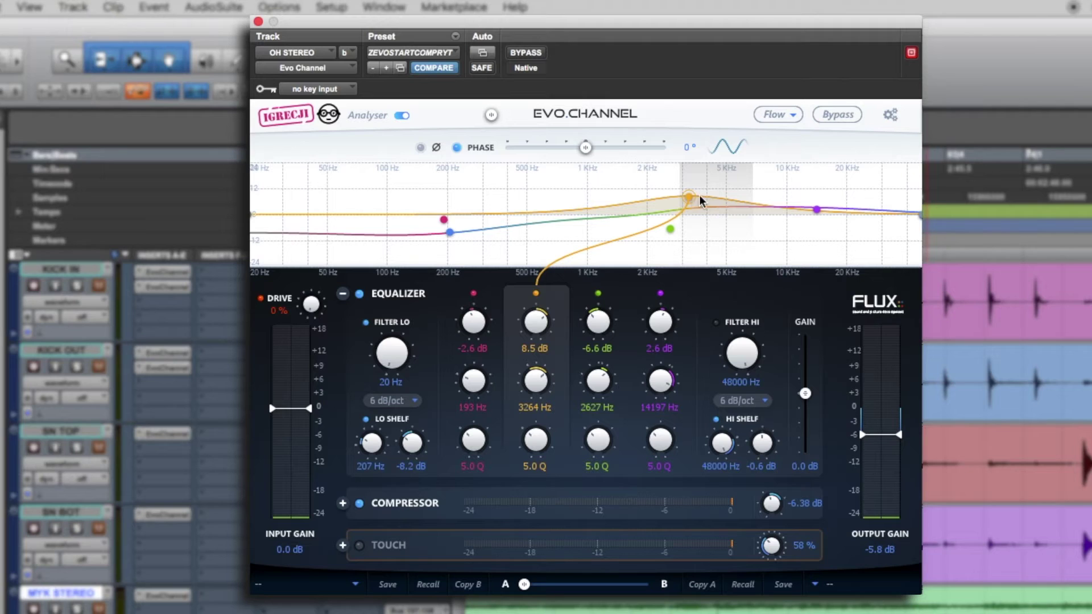
# Step: Pull the overheads' orange band down to a 2.7 dB boost at 942 Hz
pyautogui.moveTo(688, 194); pyautogui.dragTo(581, 206)
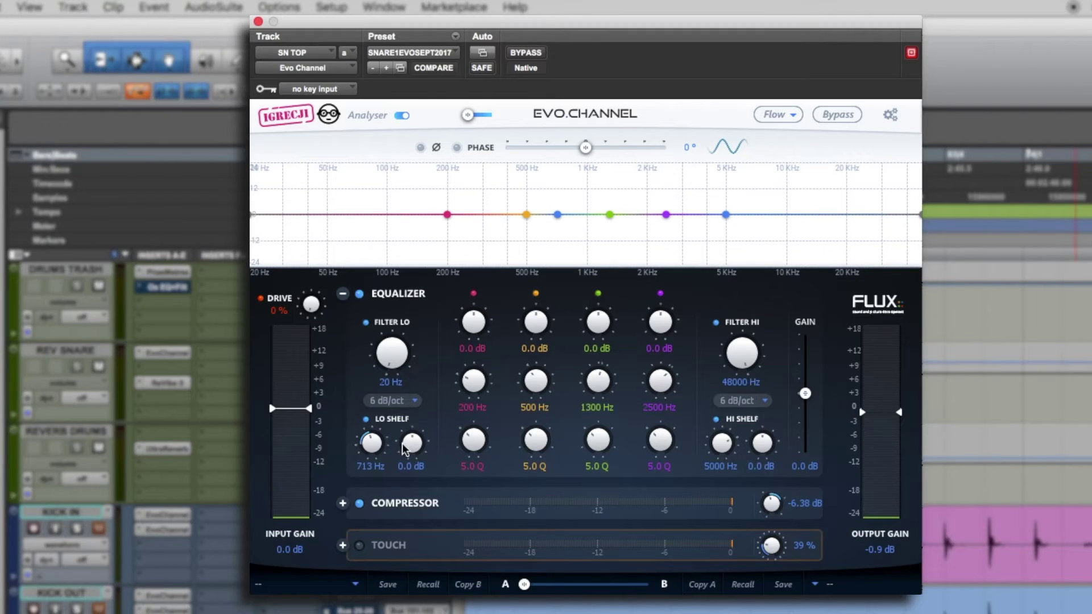
# Step: Move the SN TOP low shelf up to 4536 Hz with a -6.9 dB cut
pyautogui.moveTo(370, 450)
pyautogui.mouseDown()
pyautogui.moveTo(378, 435)
pyautogui.moveTo(397, 456)
pyautogui.moveTo(383, 446)
pyautogui.moveTo(399, 419)
pyautogui.moveTo(368, 460)
pyautogui.moveTo(372, 453)
pyautogui.mouseUp()
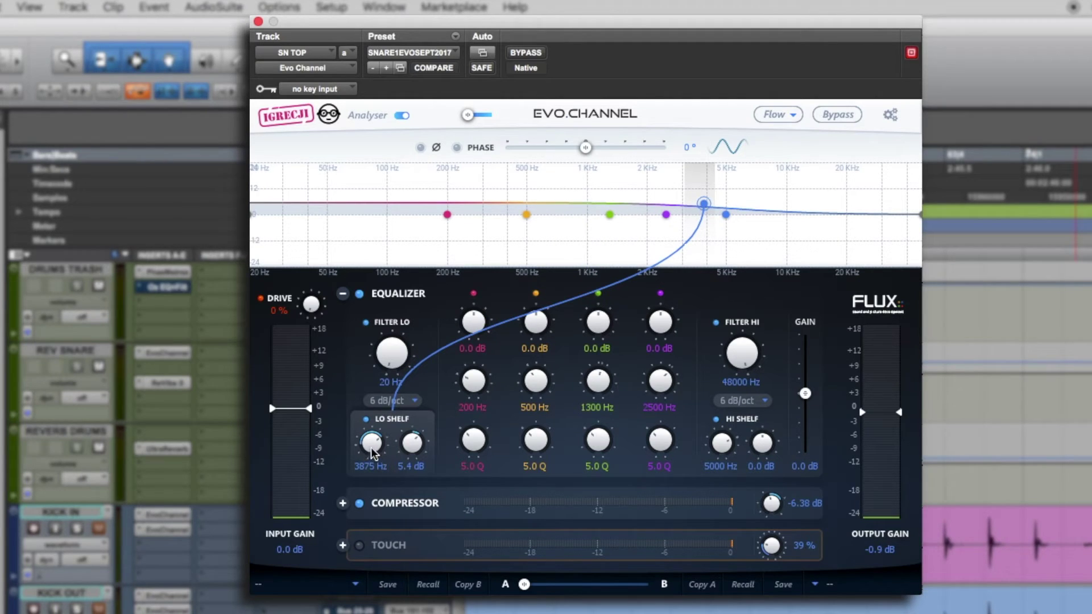
pyautogui.moveTo(373, 454)
pyautogui.mouseDown()
pyautogui.moveTo(380, 440)
pyautogui.moveTo(376, 453)
pyautogui.moveTo(413, 455)
pyautogui.moveTo(404, 480)
pyautogui.mouseUp()
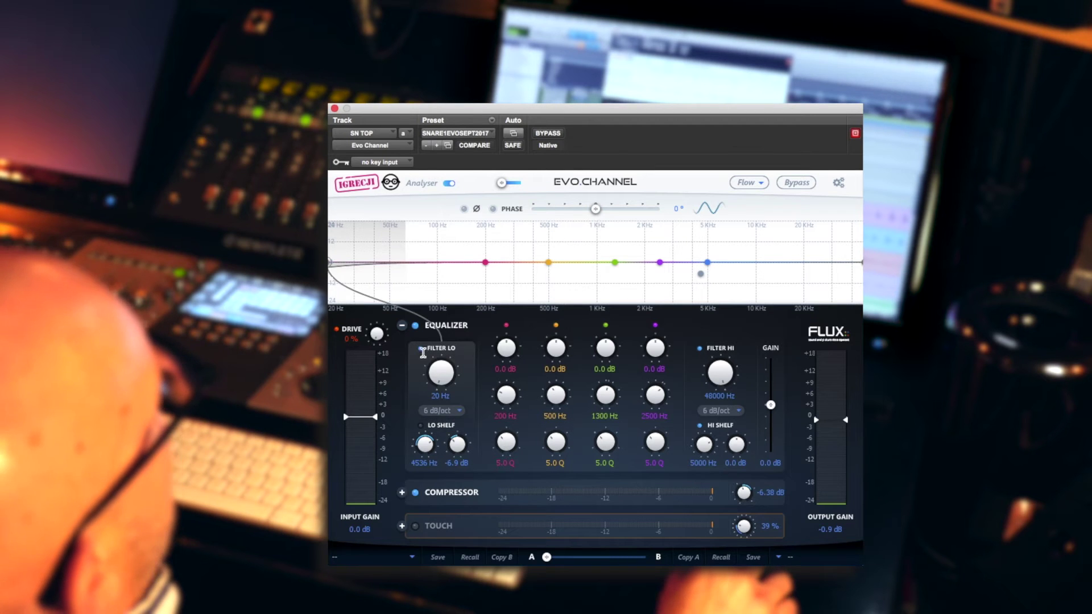
# Step: Enable EQ band 1
pyautogui.click(507, 325)
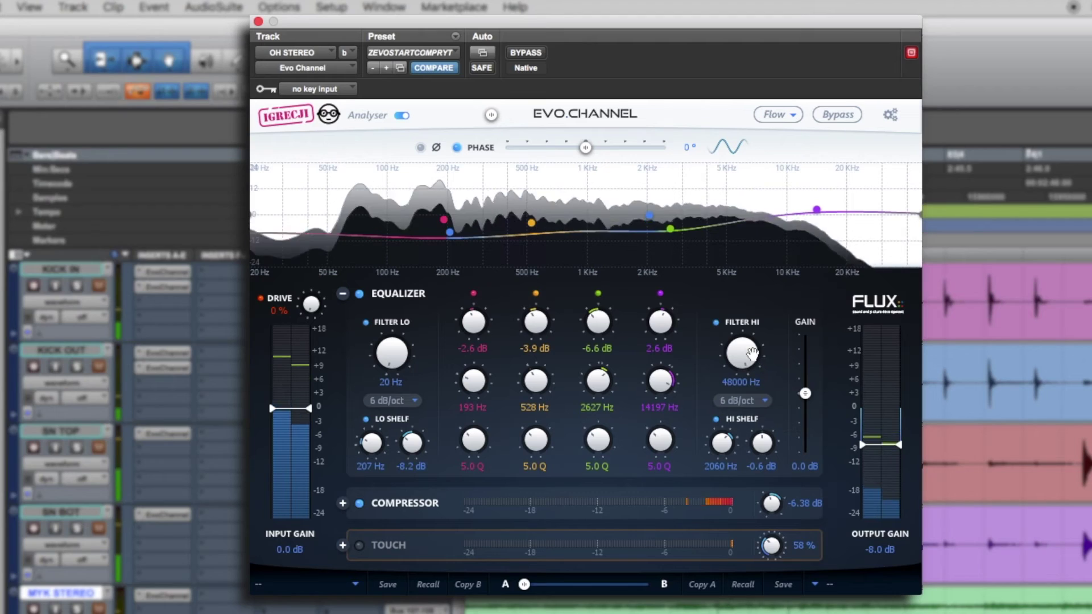
# Step: Lower the overheads' high cut to 3718 Hz, raise output to about -5.8 dB, and lift the low cut
pyautogui.moveTo(751, 354); pyautogui.dragTo(727, 404)
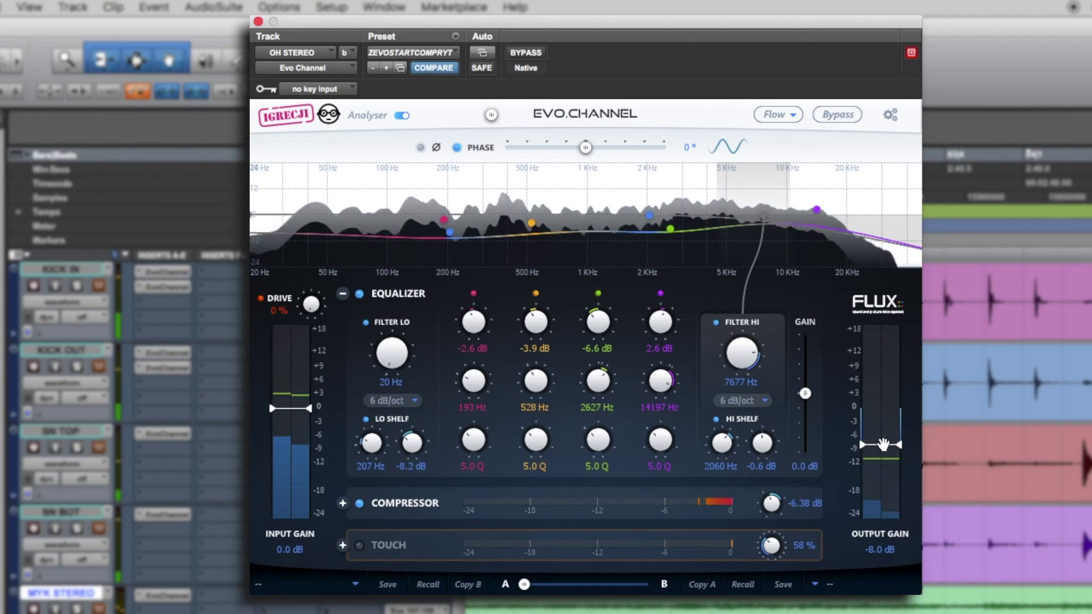
pyautogui.moveTo(885, 448); pyautogui.dragTo(886, 439)
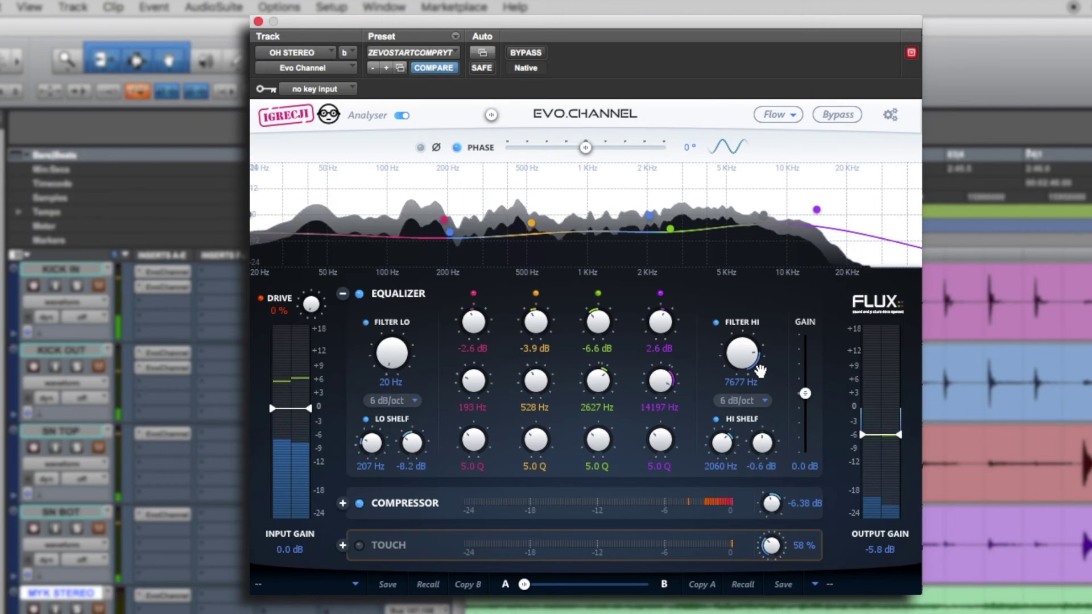
pyautogui.scroll(2, 747, 361)
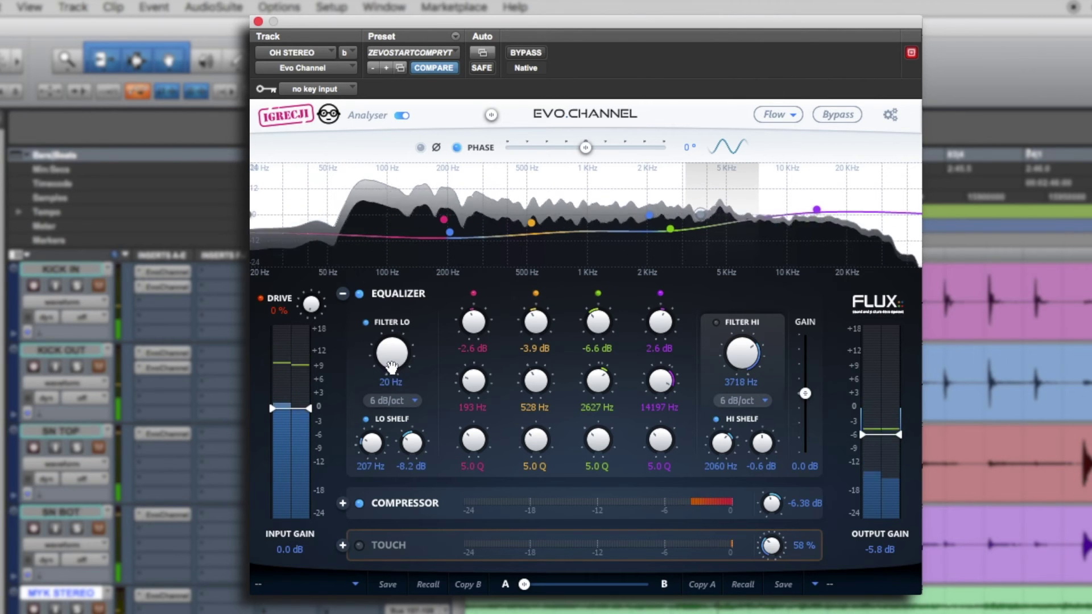
pyautogui.moveTo(391, 366); pyautogui.dragTo(403, 311)
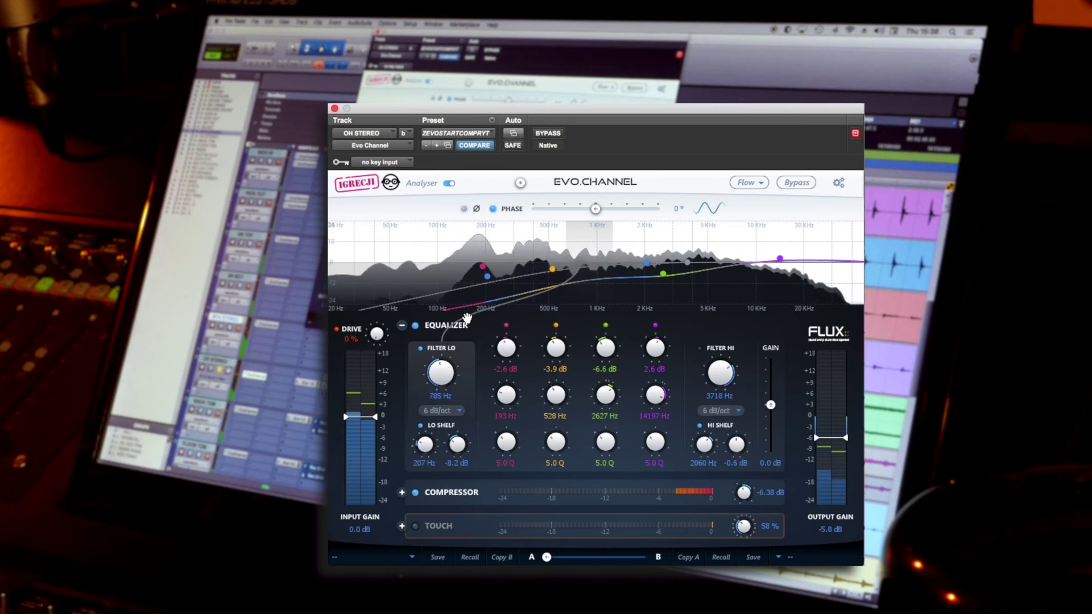